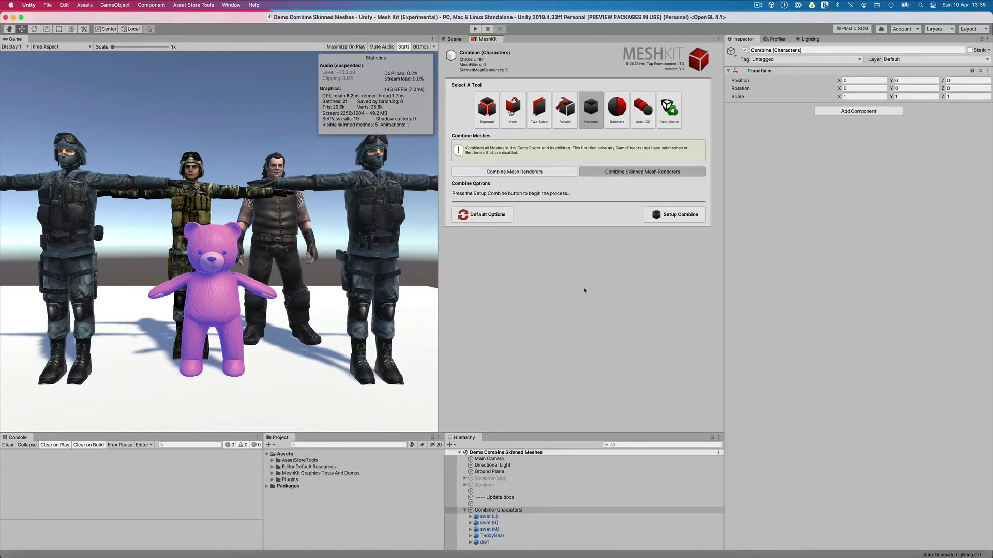
Play the scene, examine its rendering statistics and the separate skinned mesh renderers of the swat characters, and stop playback.
{"action": "left_click", "coordinate": [474, 29]}
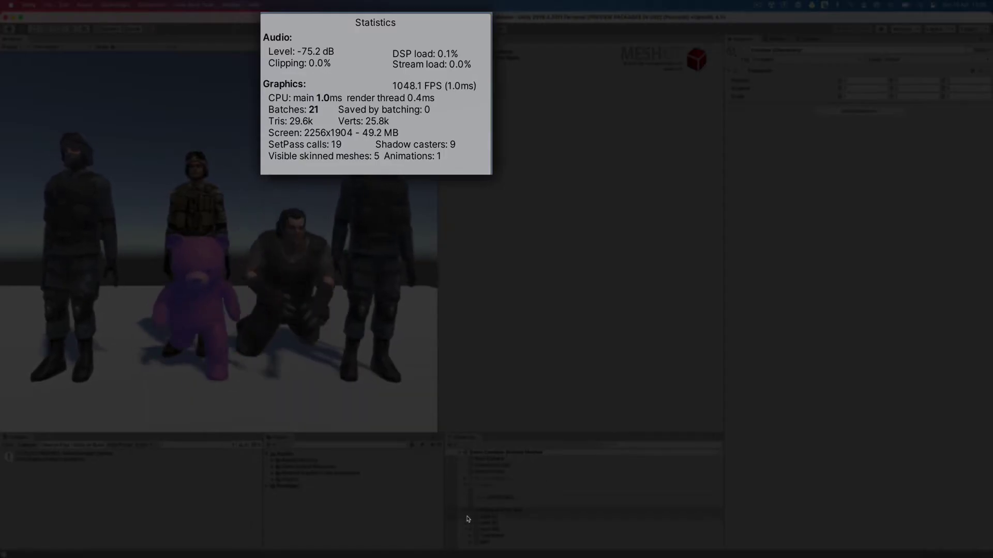
{"action": "left_click", "coordinate": [523, 509]}
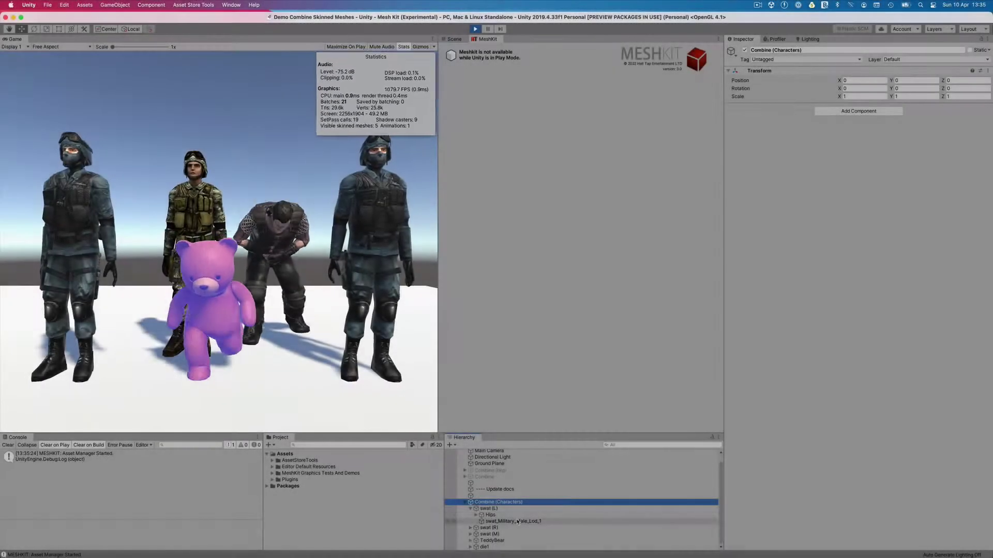
{"action": "left_click", "coordinate": [513, 521]}
{"action": "left_click", "coordinate": [456, 38]}
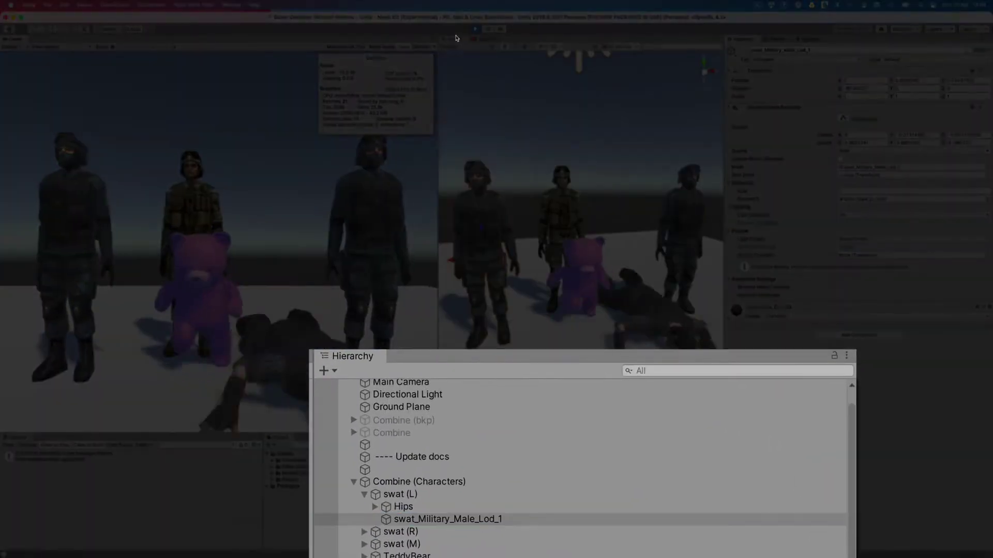
{"action": "left_click", "coordinate": [808, 307]}
{"action": "left_click", "coordinate": [364, 531]}
{"action": "left_click", "coordinate": [412, 555]}
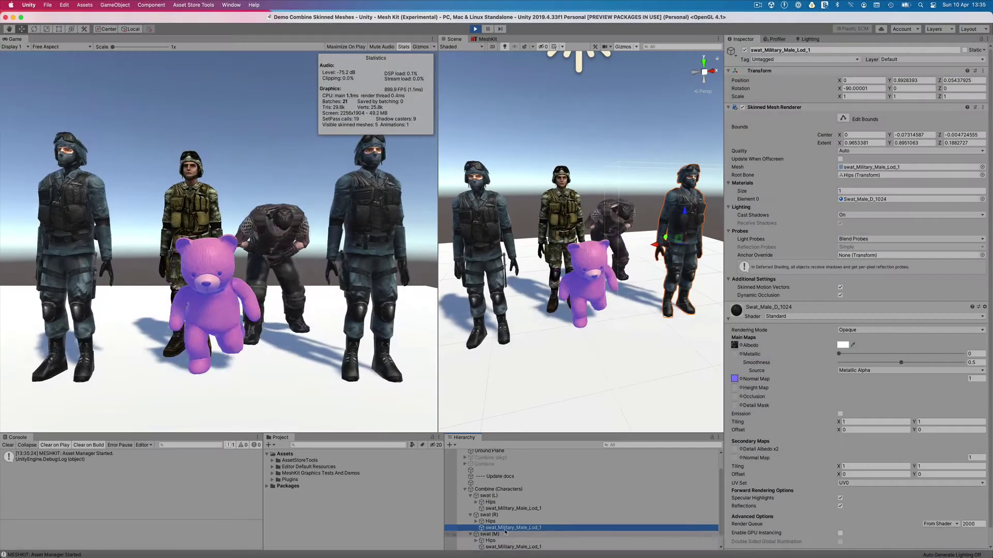
{"action": "left_click", "coordinate": [512, 546]}
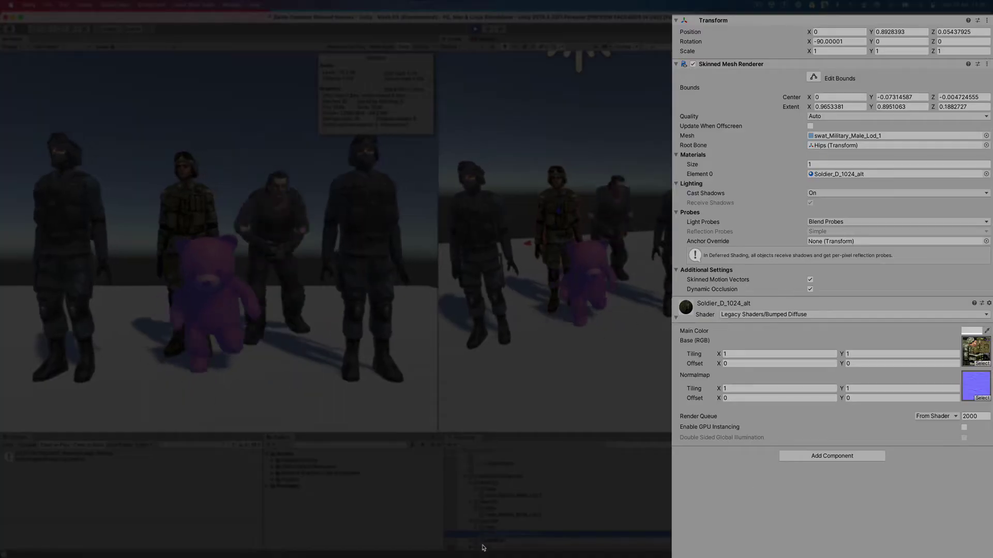
{"action": "left_click", "coordinate": [507, 540]}
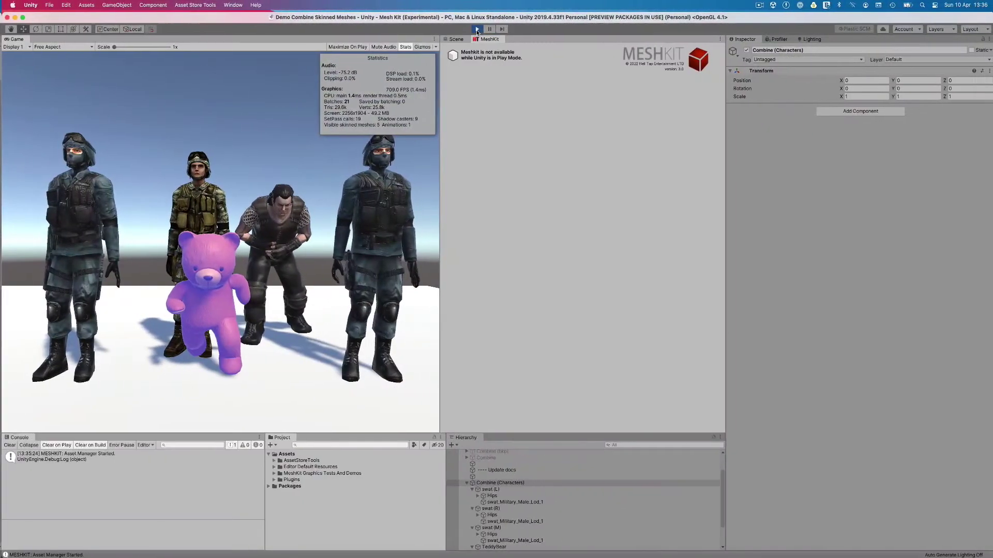
{"action": "left_click", "coordinate": [476, 30]}
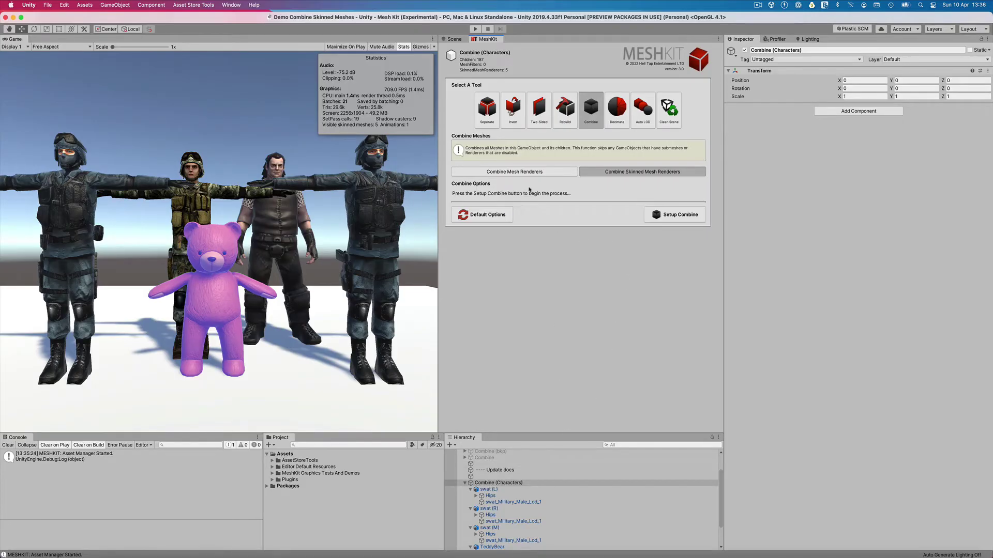
Set up the skinned mesh combine operation on the Combine (Characters) object.
{"action": "left_click", "coordinate": [685, 215]}
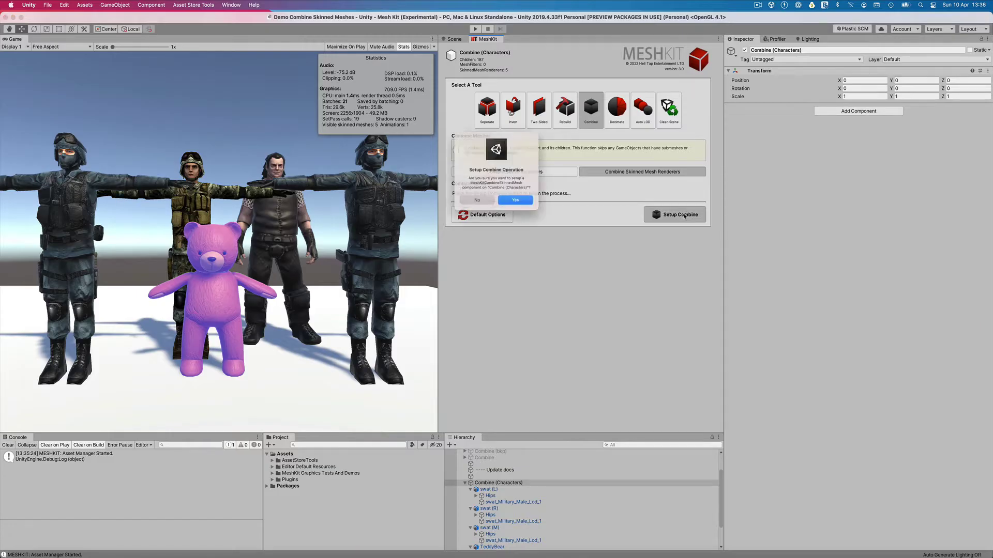
{"action": "left_click", "coordinate": [519, 206]}
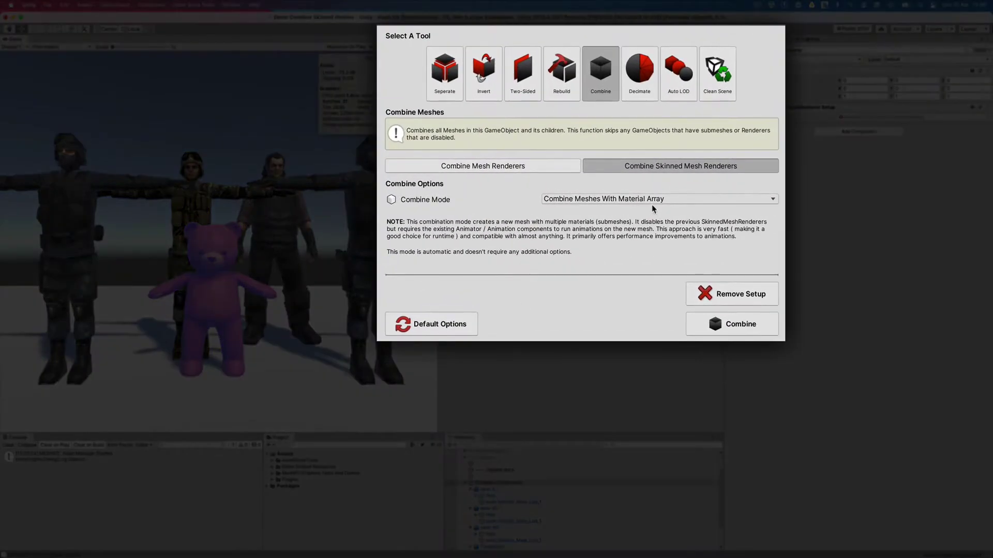
Combine the skinned meshes of Combine (Characters) using the Combine Meshes With Material Array mode.
{"action": "left_click", "coordinate": [676, 196]}
{"action": "left_click", "coordinate": [722, 201]}
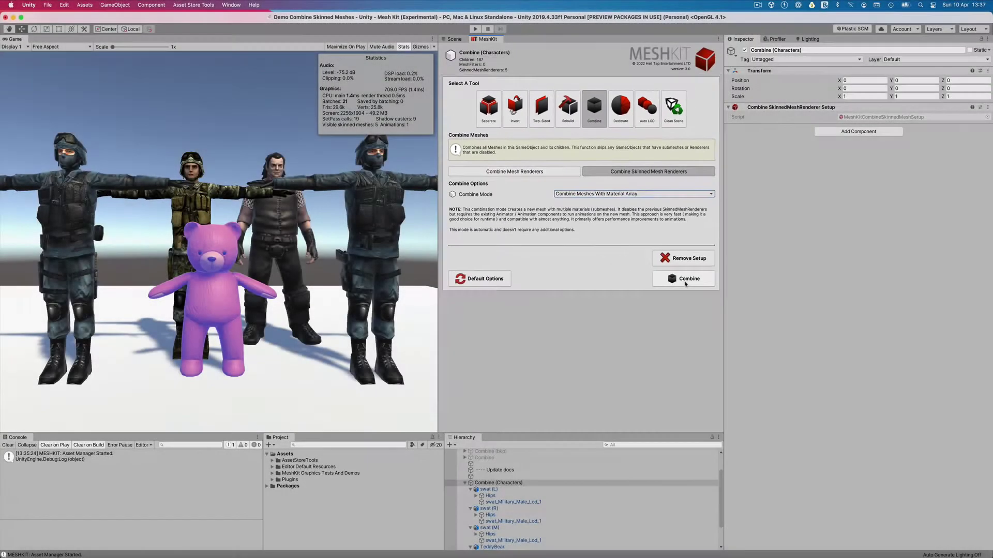
{"action": "left_click", "coordinate": [732, 323]}
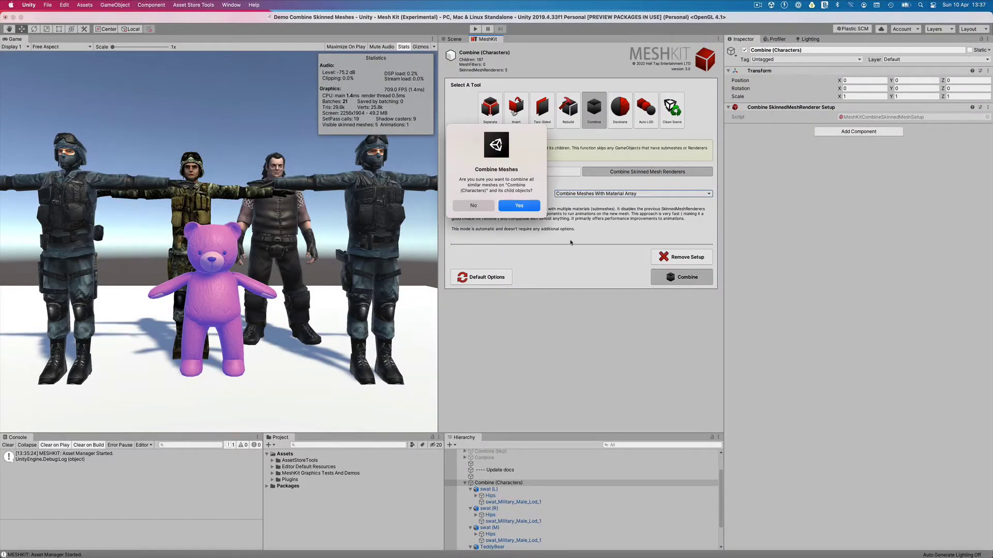
{"action": "left_click", "coordinate": [527, 206]}
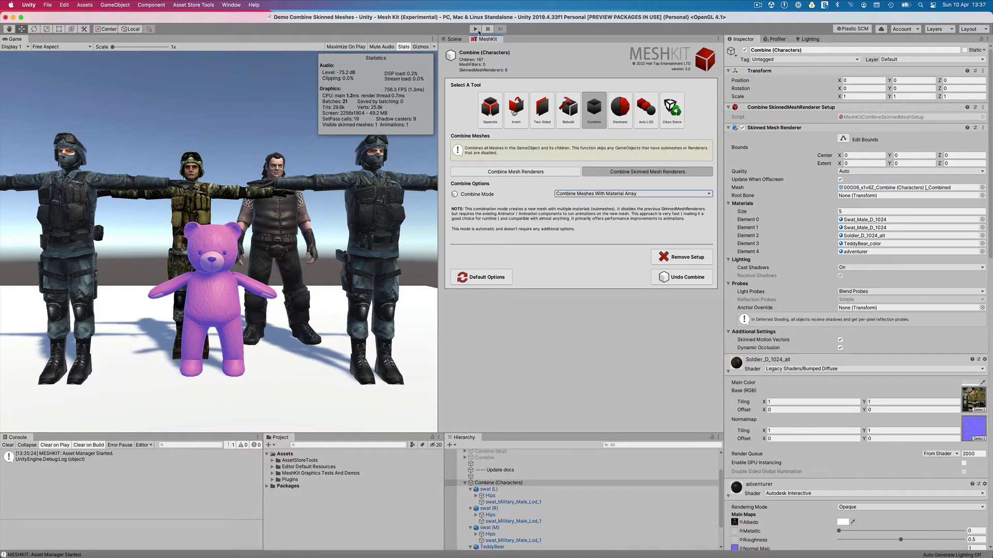
Play the scene to examine the statistics, the combined mesh's materials and the swat (L) original renderer, and stop playback.
{"action": "left_click", "coordinate": [476, 30]}
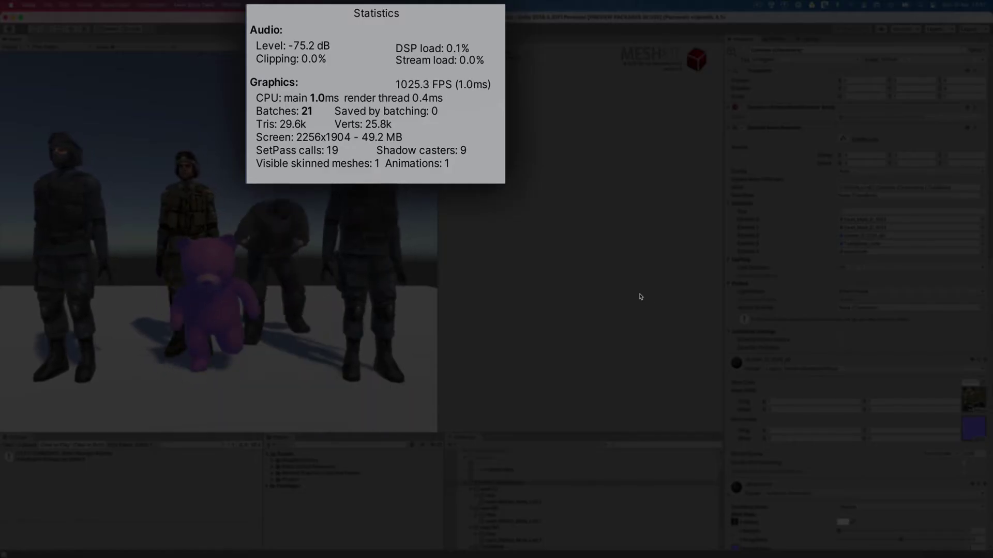
{"action": "scroll", "coordinate": [796, 286], "scroll_direction": "down", "scroll_amount": 10}
{"action": "scroll", "coordinate": [798, 286], "scroll_direction": "up", "scroll_amount": 10}
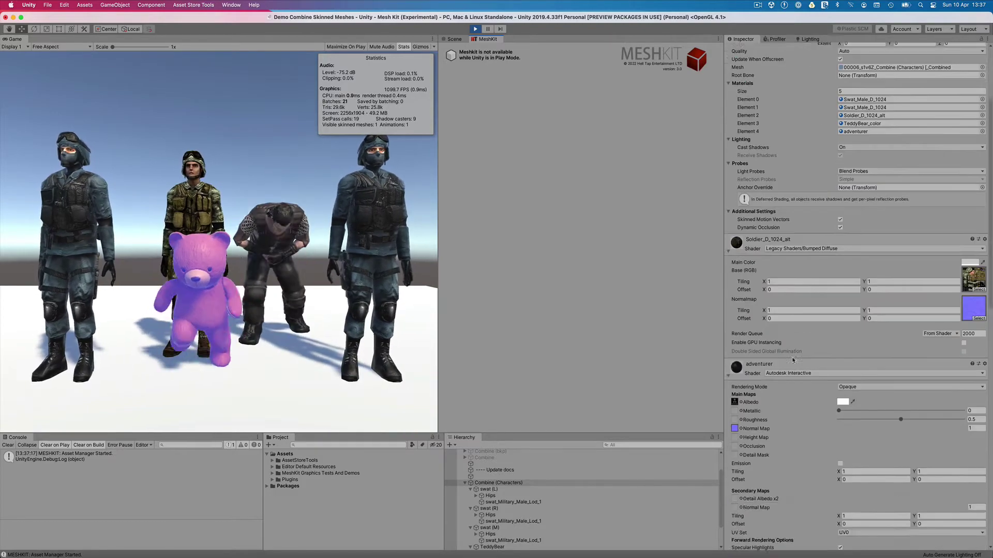
{"action": "left_click", "coordinate": [519, 501]}
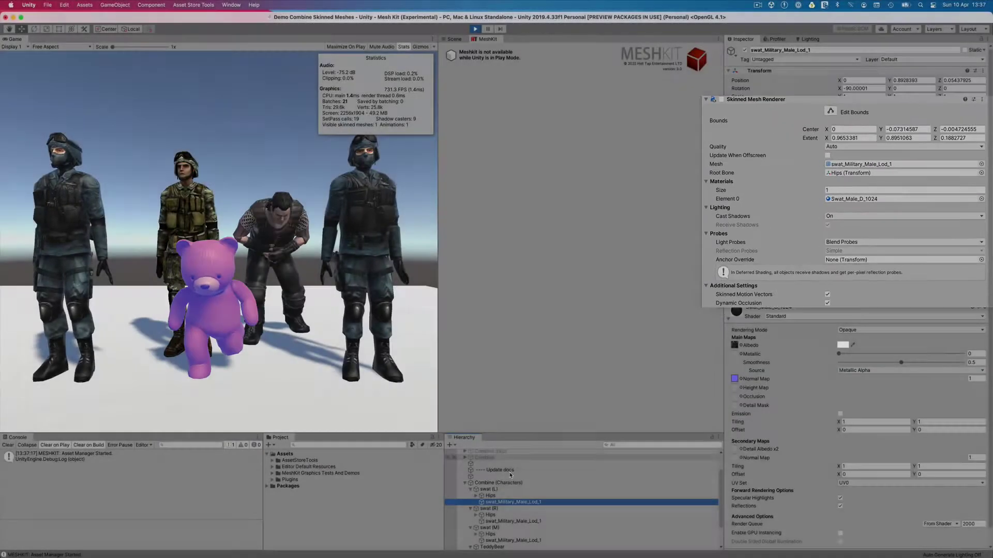
{"action": "left_click", "coordinate": [498, 483]}
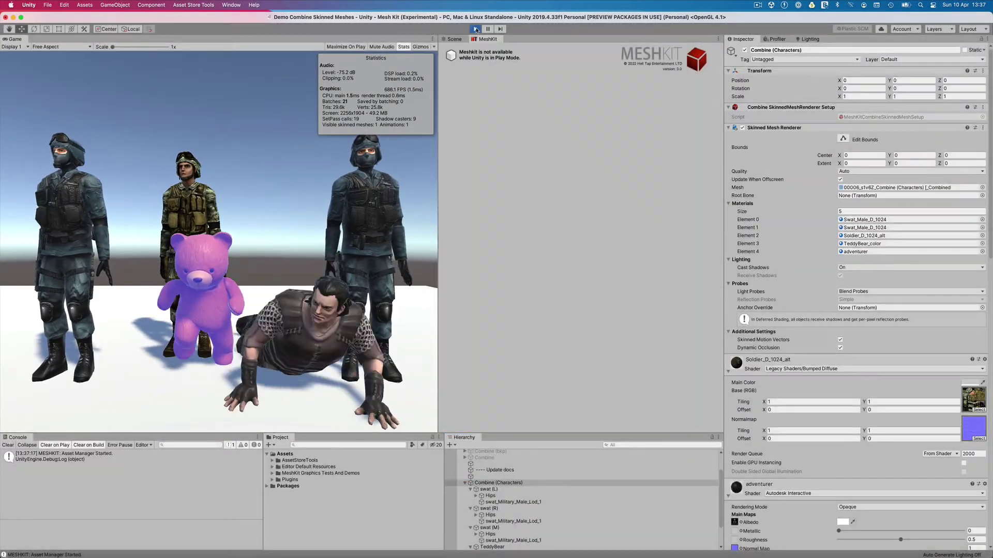
{"action": "left_click", "coordinate": [476, 30]}
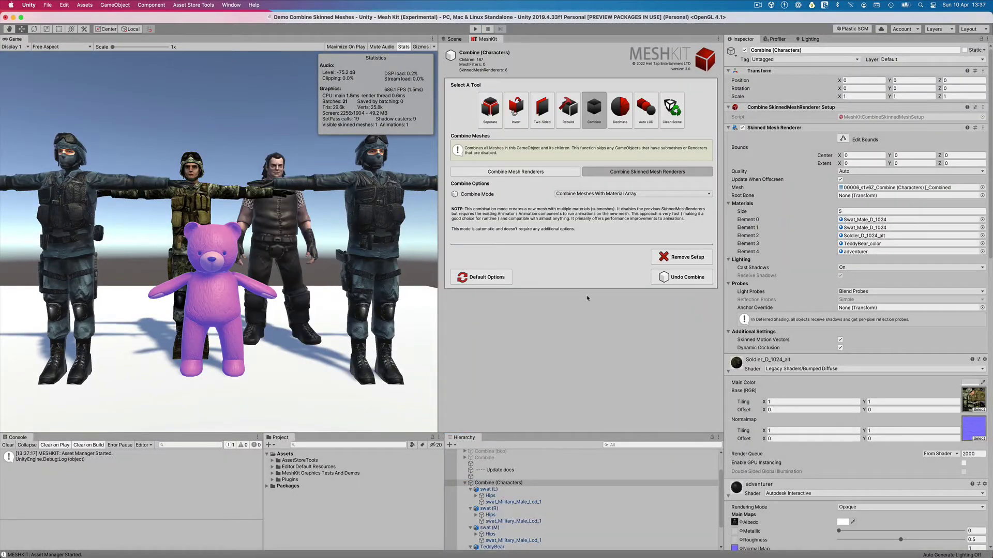
Undo the mesh combine on Combine (Characters).
{"action": "left_click", "coordinate": [692, 279]}
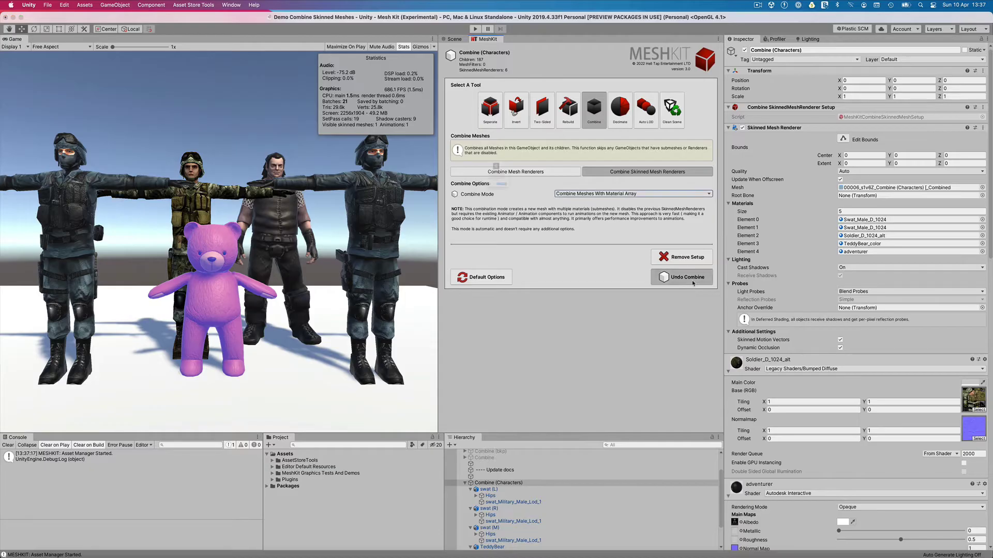
{"action": "left_click", "coordinate": [520, 215]}
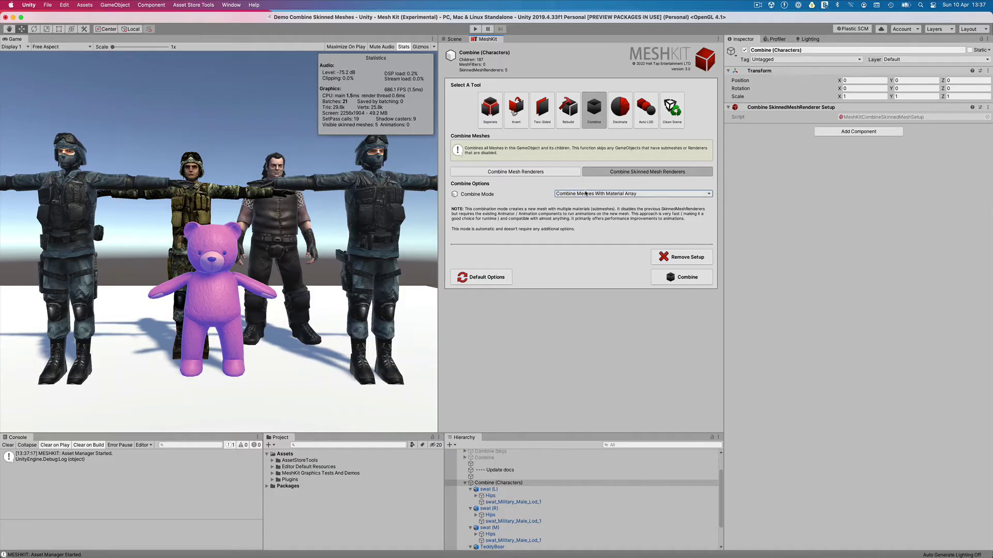
Set the combine mode to Combine Meshes With Texture Atlasing and fill the shader properties from the Standard Shader quick setup template.
{"action": "left_click", "coordinate": [657, 195]}
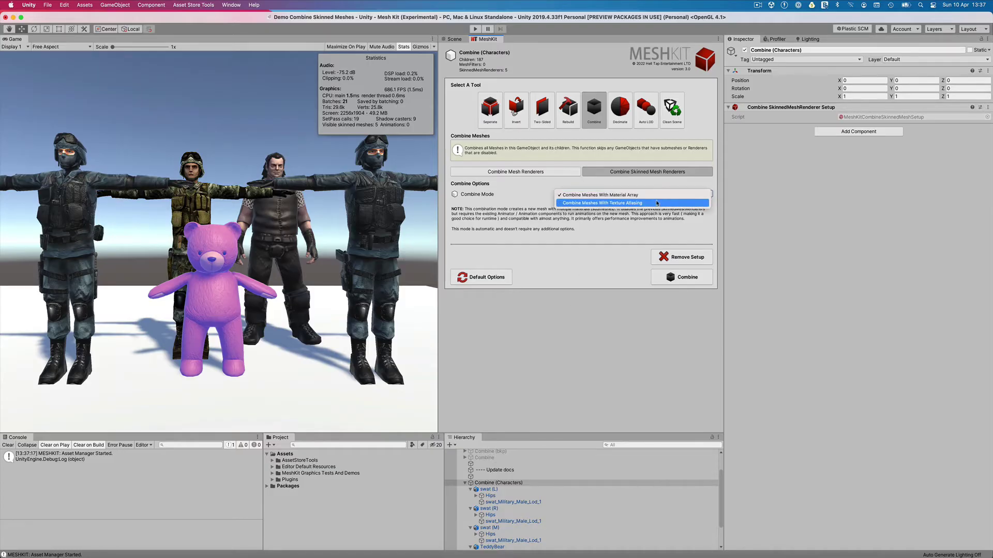
{"action": "left_click", "coordinate": [657, 203]}
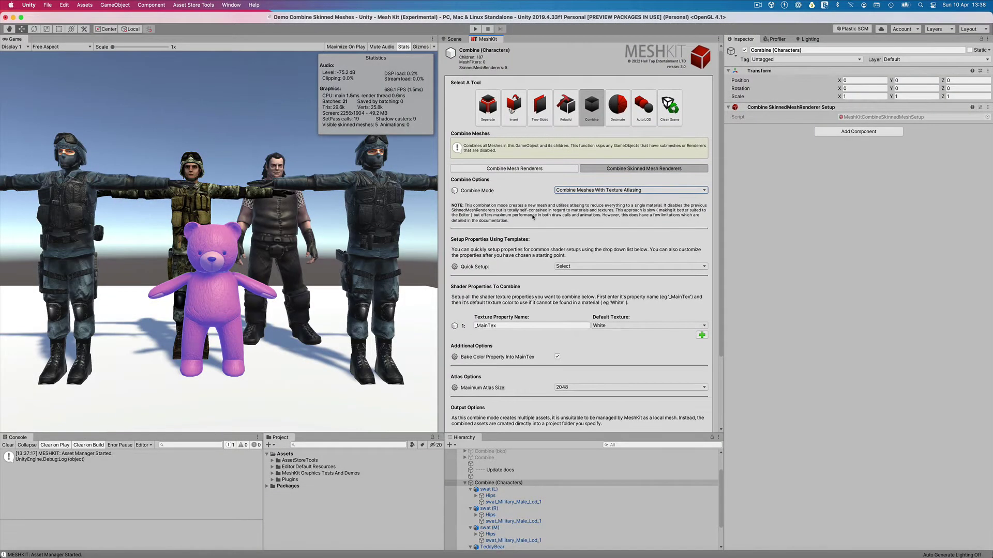
{"action": "scroll", "coordinate": [532, 217], "scroll_direction": "down", "scroll_amount": 2}
{"action": "scroll", "coordinate": [533, 218], "scroll_direction": "down", "scroll_amount": 5}
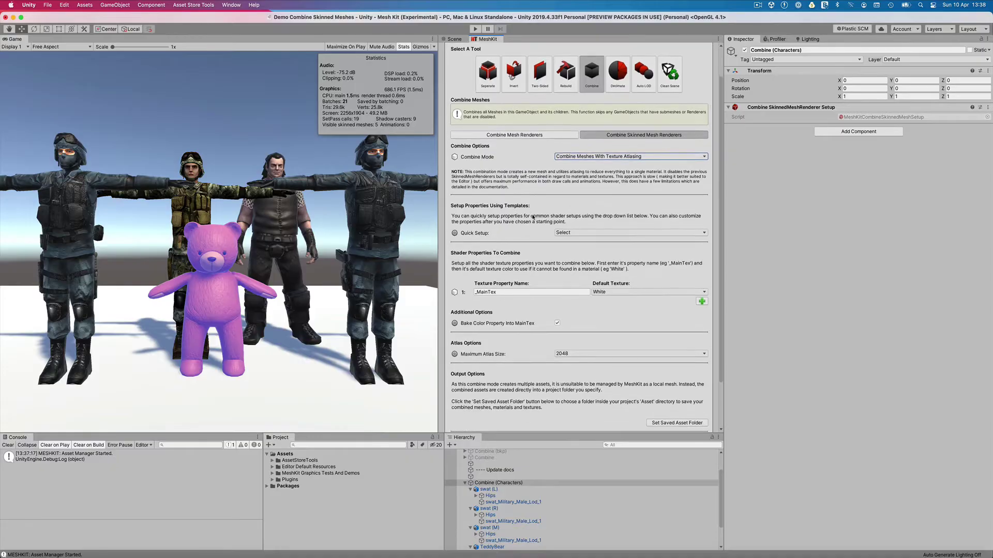
{"action": "scroll", "coordinate": [532, 217], "scroll_direction": "down", "scroll_amount": 1}
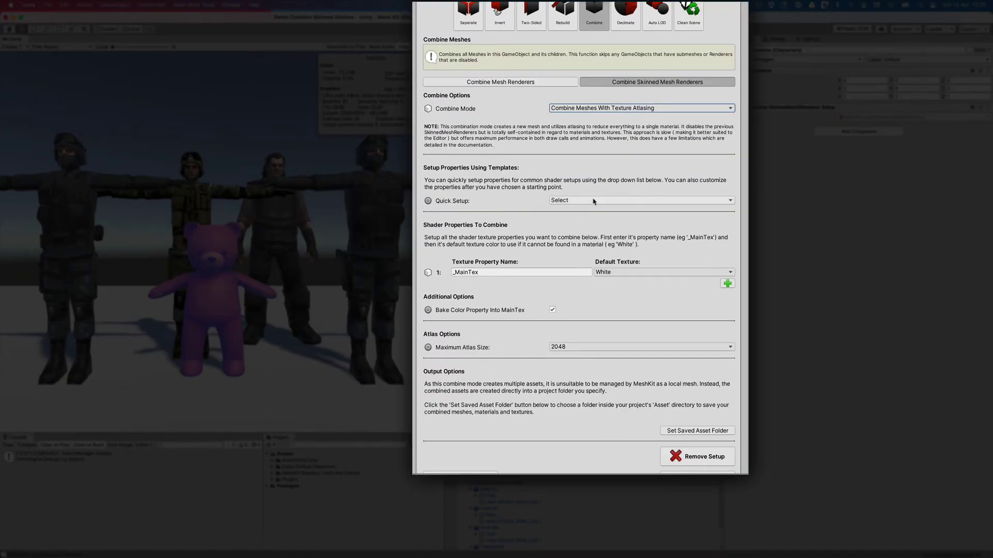
{"action": "left_click", "coordinate": [594, 201]}
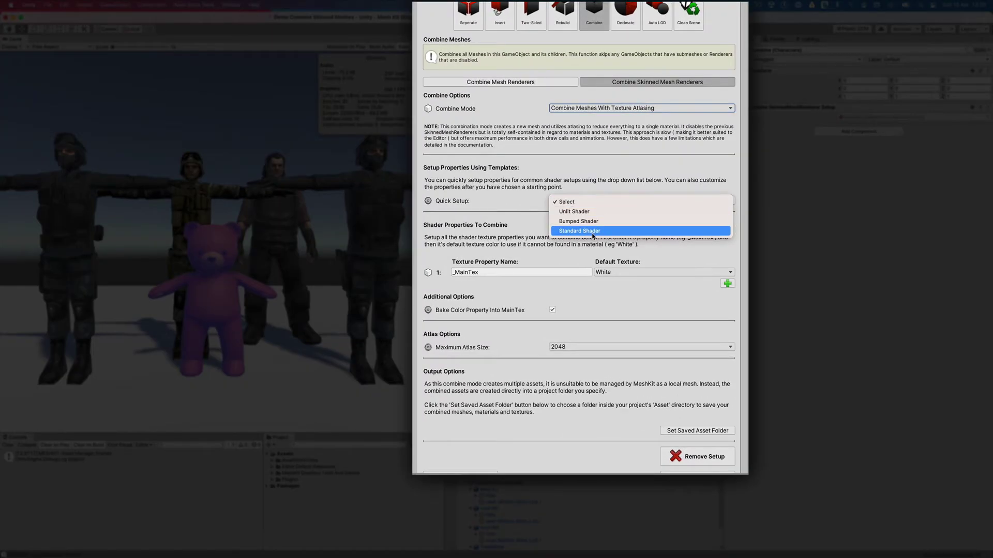
{"action": "left_click", "coordinate": [593, 234]}
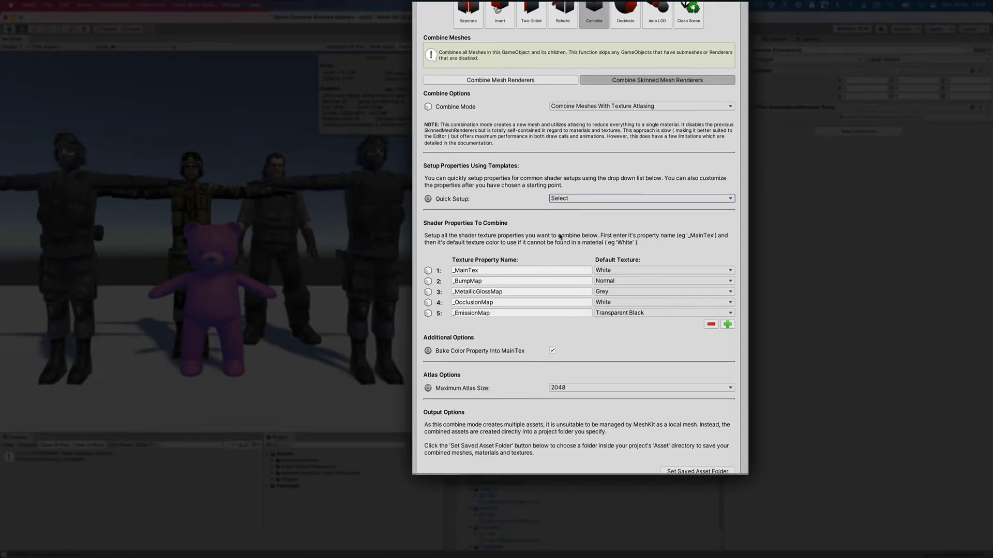
Set the maximum atlas size to 8192.
{"action": "scroll", "coordinate": [559, 237], "scroll_direction": "down", "scroll_amount": 3}
{"action": "scroll", "coordinate": [559, 233], "scroll_direction": "down", "scroll_amount": 1}
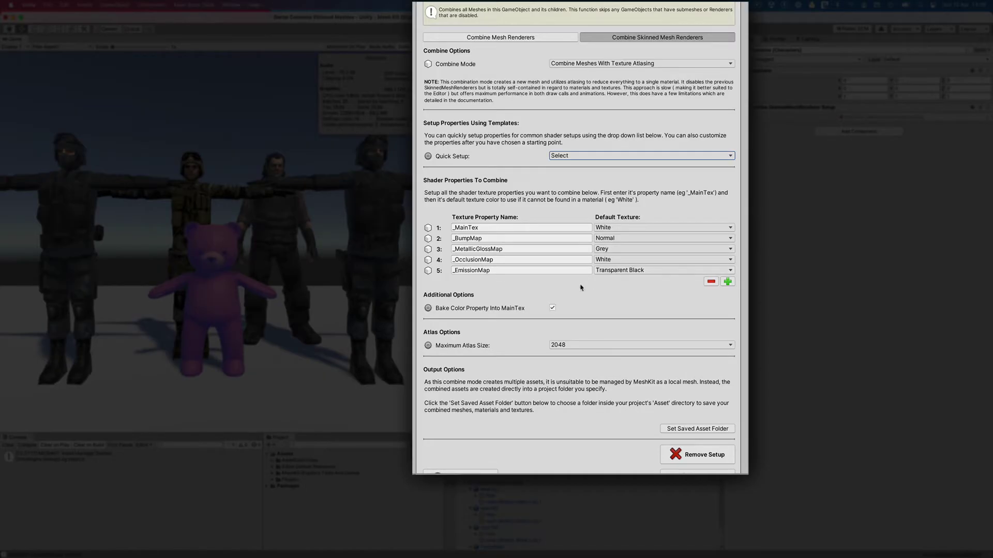
{"action": "scroll", "coordinate": [581, 288], "scroll_direction": "down", "scroll_amount": 2}
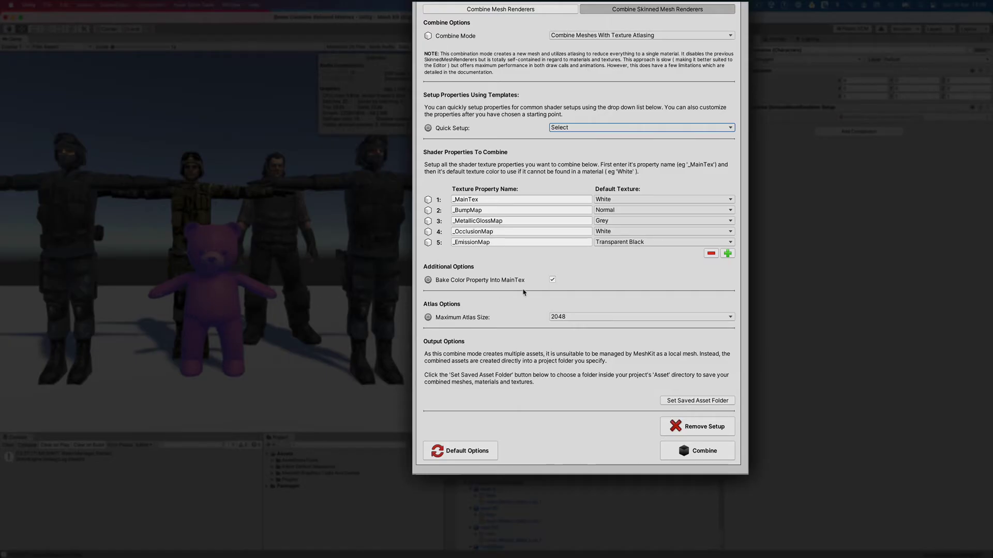
{"action": "scroll", "coordinate": [538, 291], "scroll_direction": "down", "scroll_amount": 1}
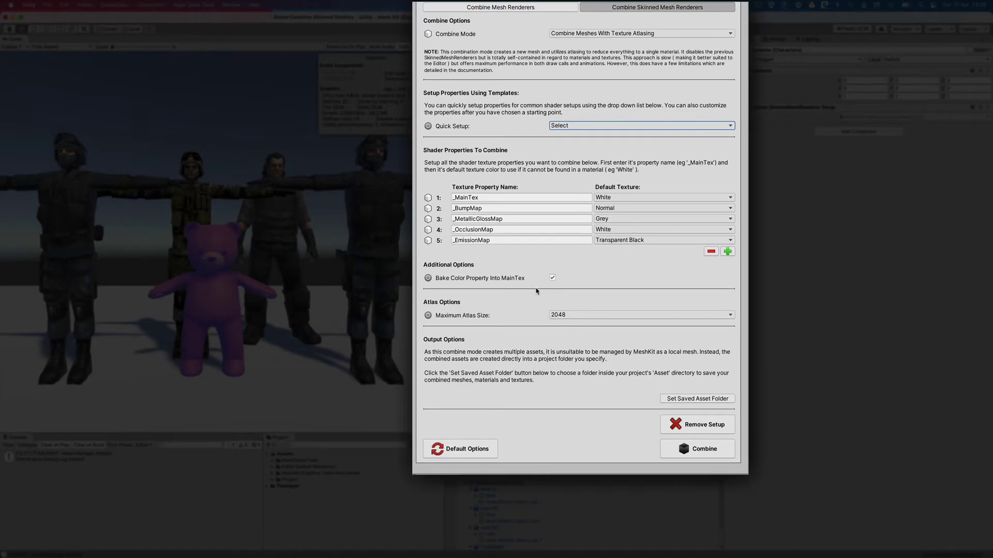
{"action": "left_click", "coordinate": [621, 315]}
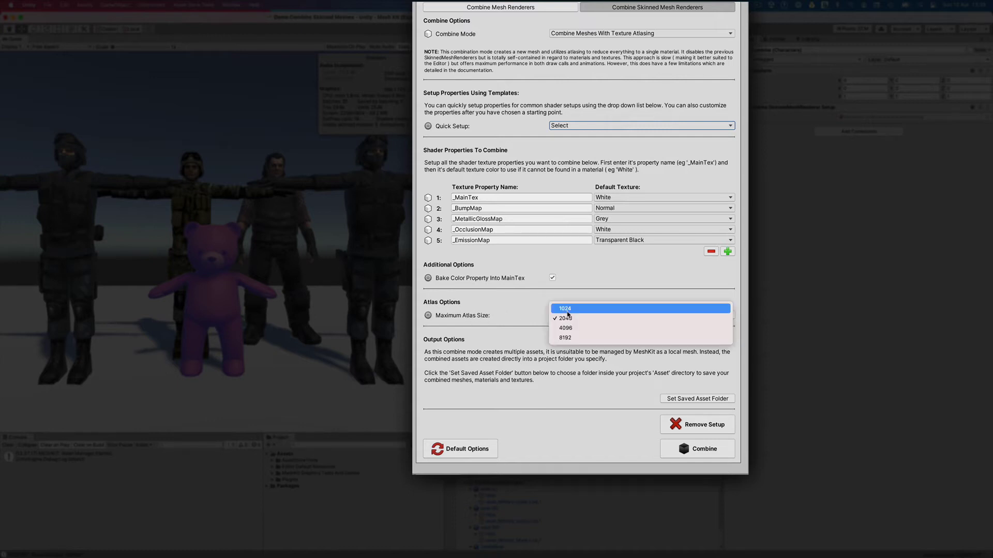
{"action": "left_click", "coordinate": [595, 338]}
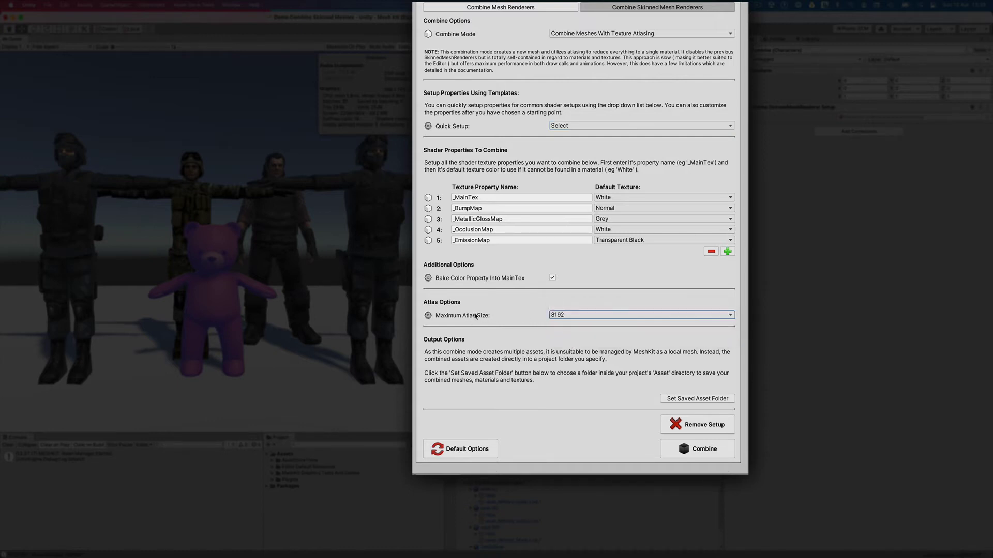
Create a folder named "ZZZ Demo Combine" inside Assets and choose it as the saved asset folder for the combined assets.
{"action": "scroll", "coordinate": [519, 341], "scroll_direction": "down", "scroll_amount": 2}
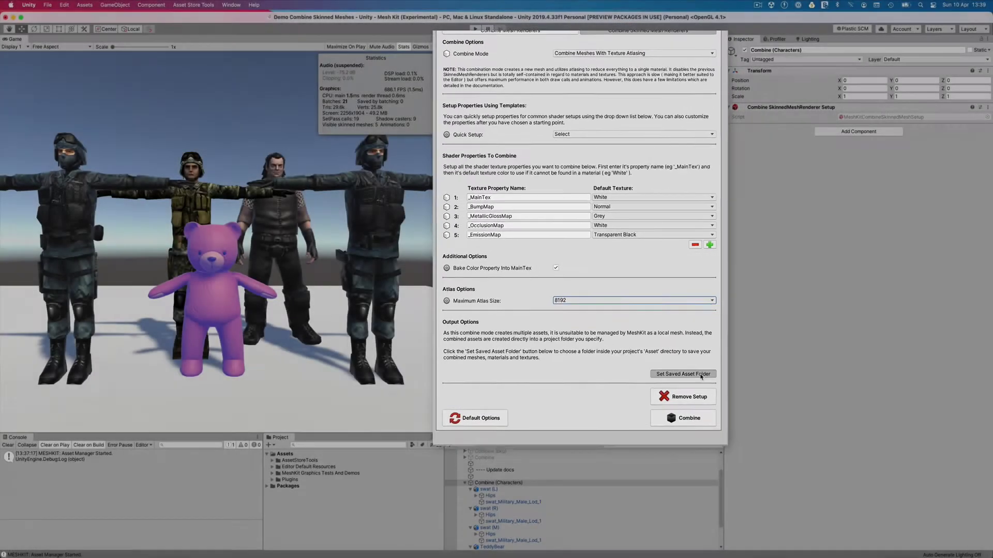
{"action": "left_click", "coordinate": [716, 394]}
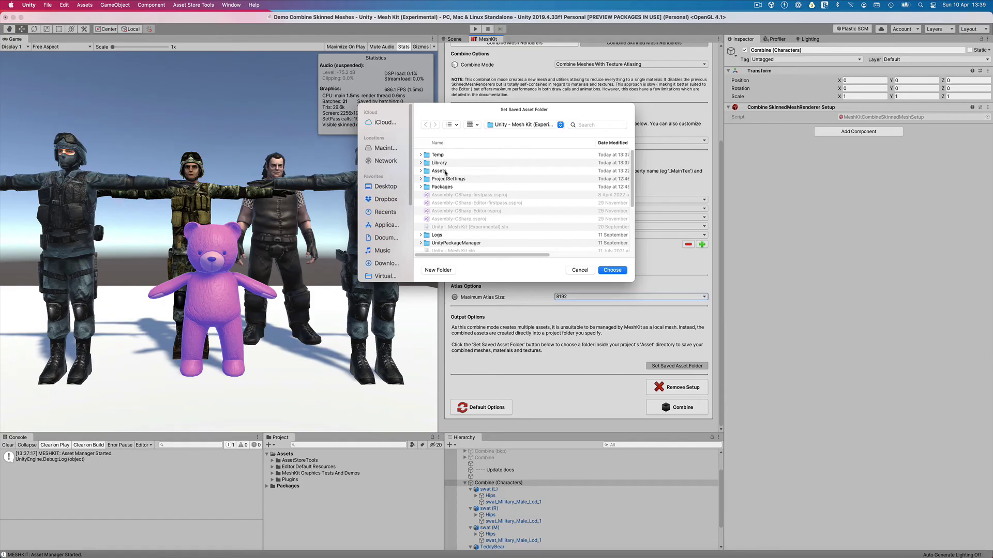
{"action": "double_click", "coordinate": [439, 170]}
{"action": "left_click", "coordinate": [438, 270]}
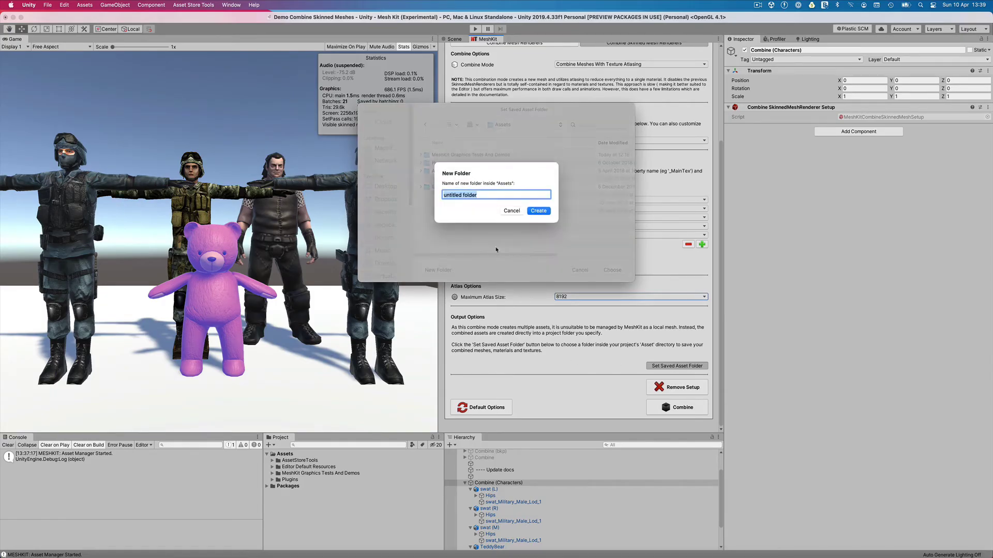
{"action": "type", "text": "zz"}
{"action": "left_click", "coordinate": [538, 211]}
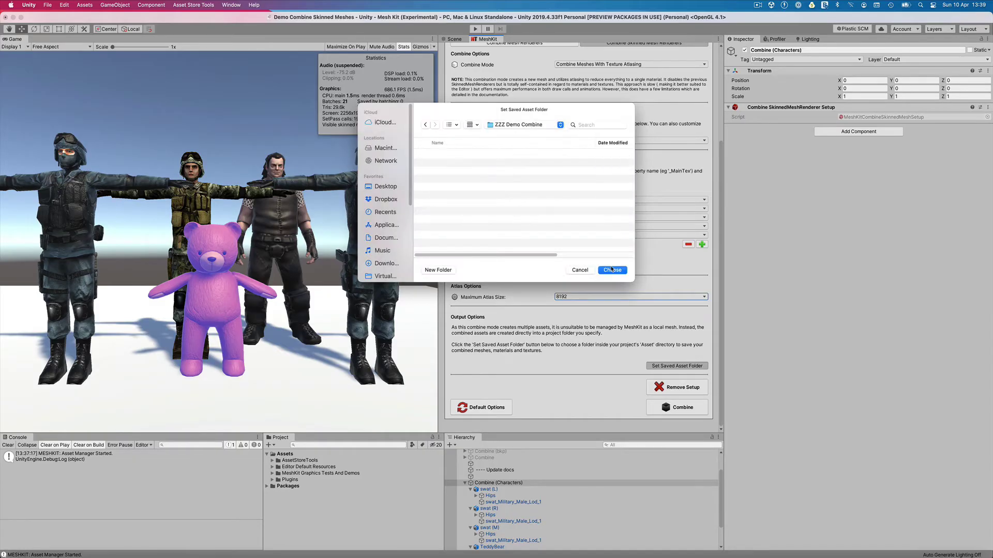
{"action": "left_click", "coordinate": [612, 270]}
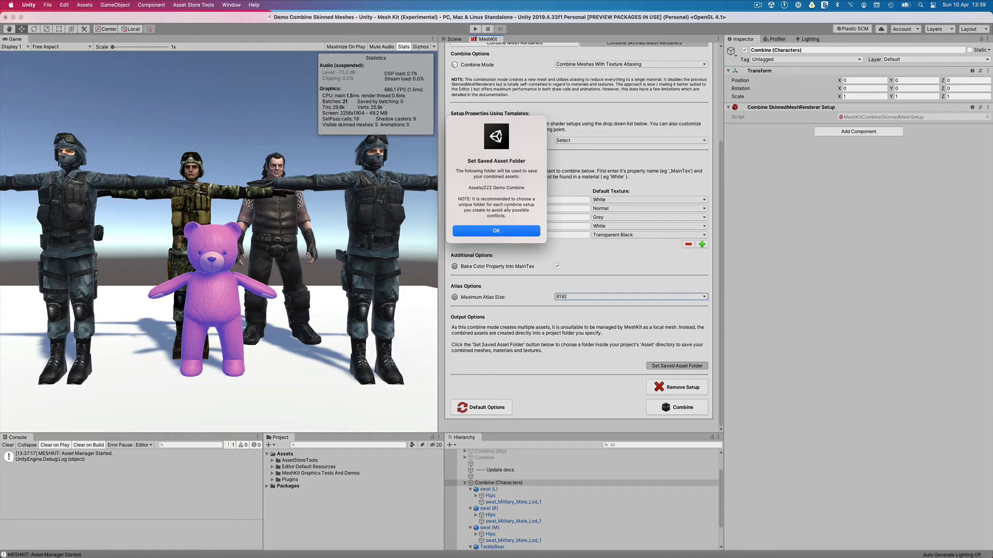
Accept the saved asset folder and combine the skinned meshes of Combine (Characters) with texture atlasing.
{"action": "left_click", "coordinate": [514, 232]}
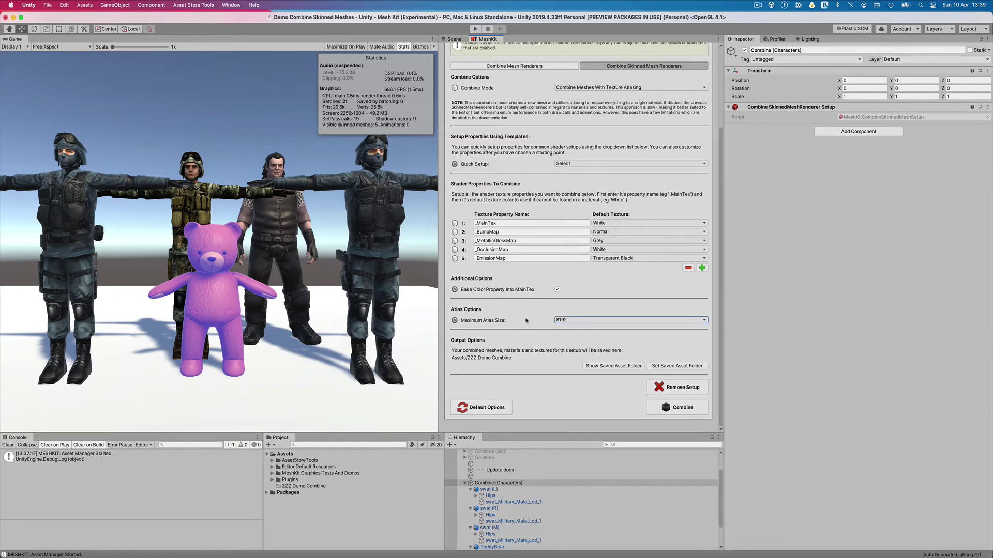
{"action": "left_click", "coordinate": [601, 366]}
{"action": "left_click", "coordinate": [672, 408]}
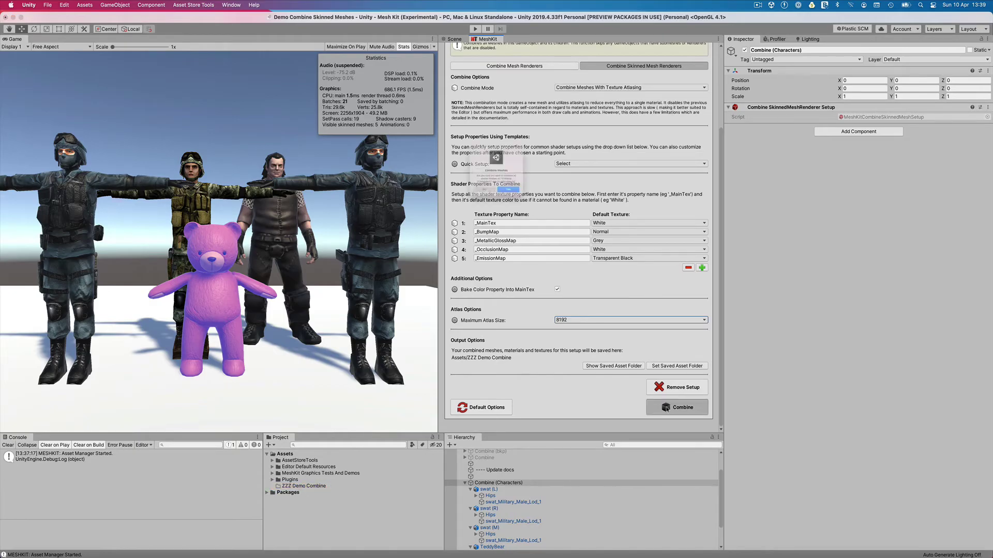
{"action": "left_click", "coordinate": [517, 207]}
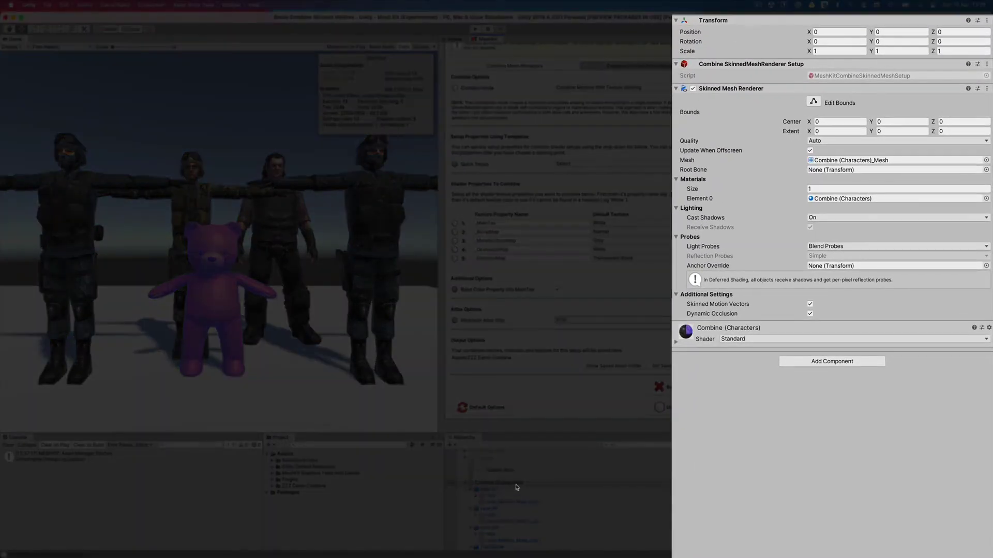
Select Combine (Characters) and expand its combined Standard material to examine the shader maps.
{"action": "left_click", "coordinate": [516, 485]}
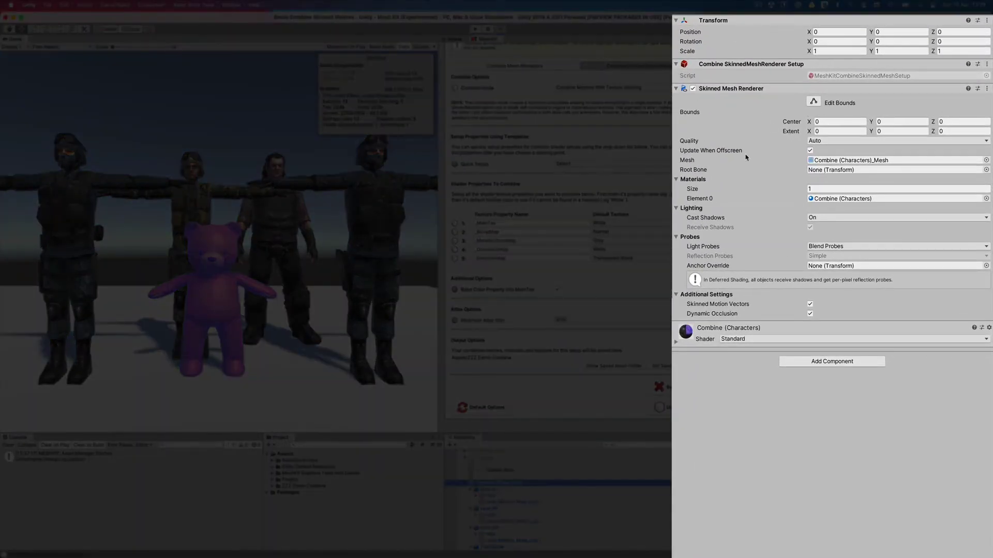
{"action": "left_click", "coordinate": [726, 327]}
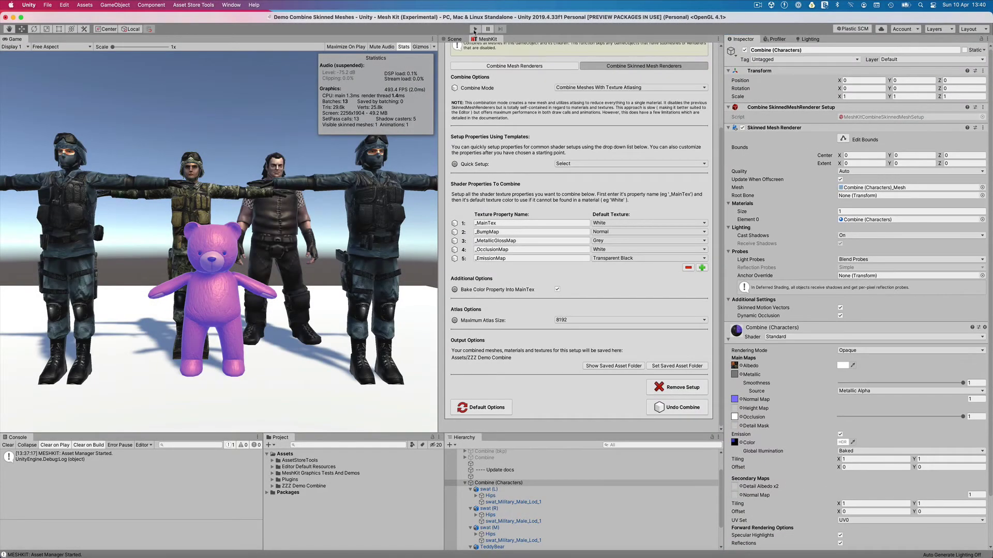
Enter play mode and delete the three swat_Military_Male_Lod_1 objects, Teddy_Bear and adventurer from under Combine (Characters).
{"action": "left_click", "coordinate": [474, 31]}
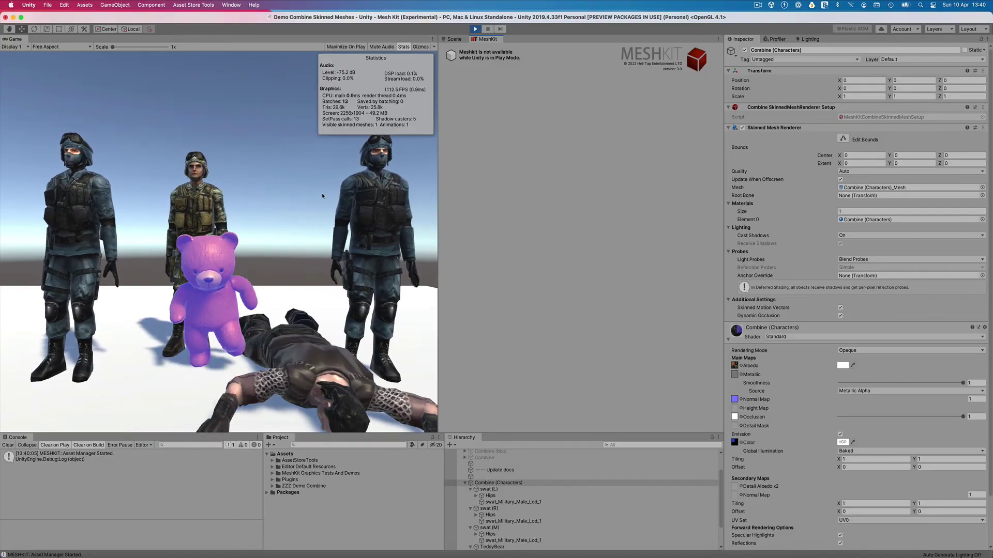
{"action": "left_click", "coordinate": [549, 502]}
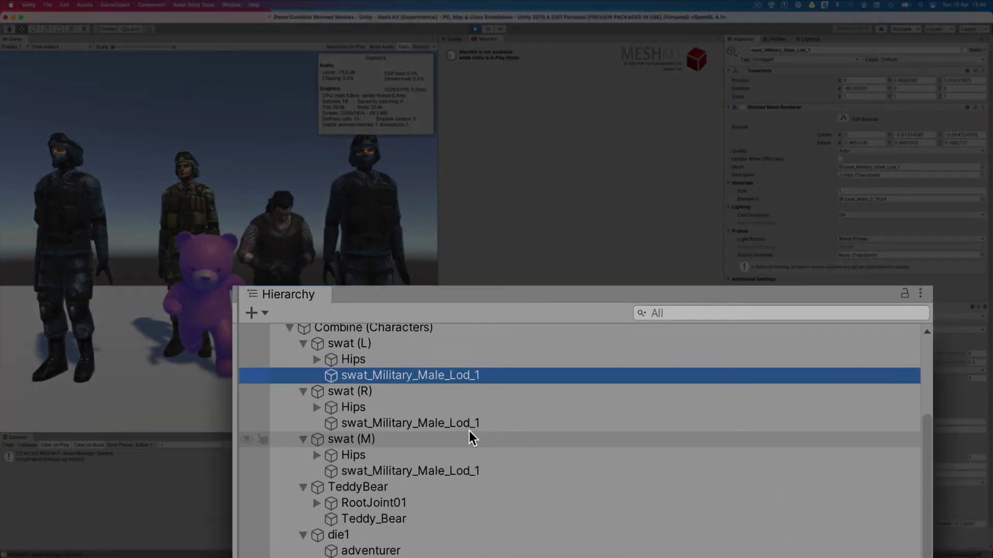
{"action": "left_click", "coordinate": [509, 531], "text": "super"}
{"action": "left_click", "coordinate": [445, 453], "text": "super"}
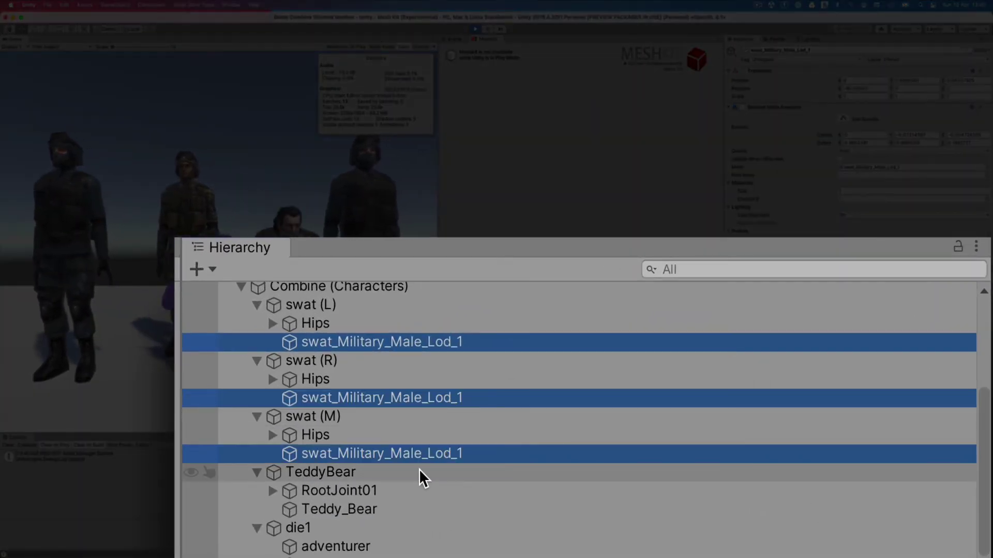
{"action": "left_click", "coordinate": [357, 509], "text": "super"}
{"action": "left_click", "coordinate": [371, 548], "text": "super"}
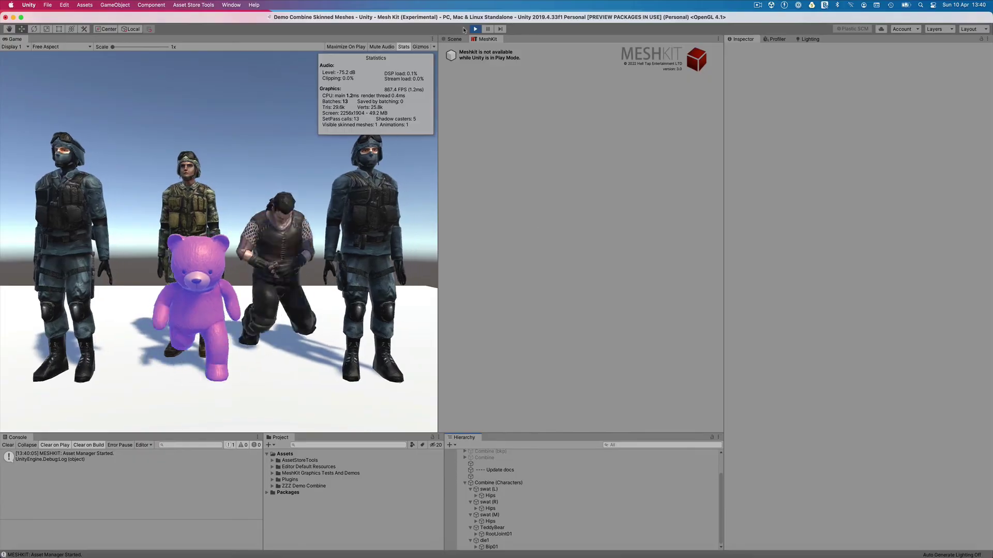
Examine swat (L), die1's Animation component and Combine (Characters) in the Scene view during playback, and exit play mode.
{"action": "key", "text": "super+1"}
{"action": "left_click", "coordinate": [507, 490]}
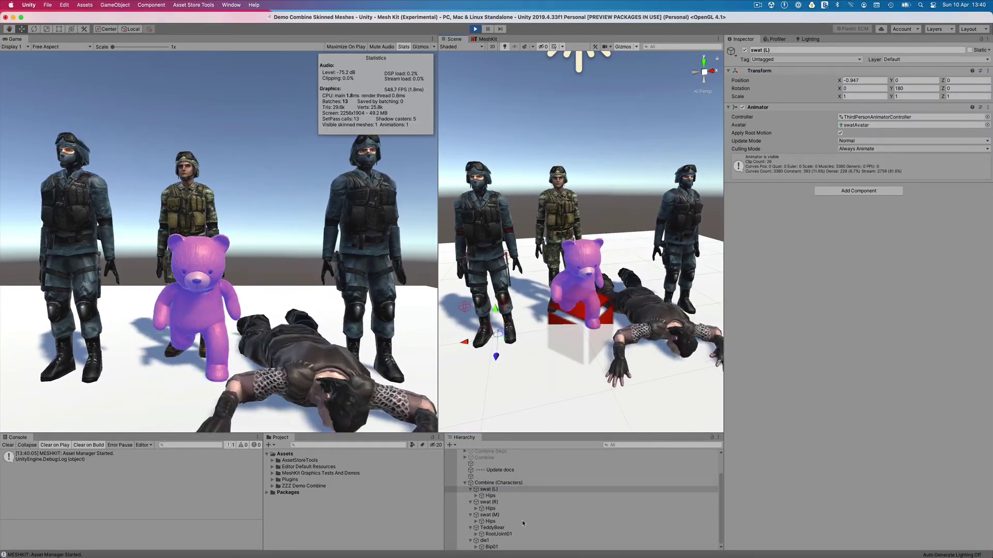
{"action": "left_click", "coordinate": [484, 541]}
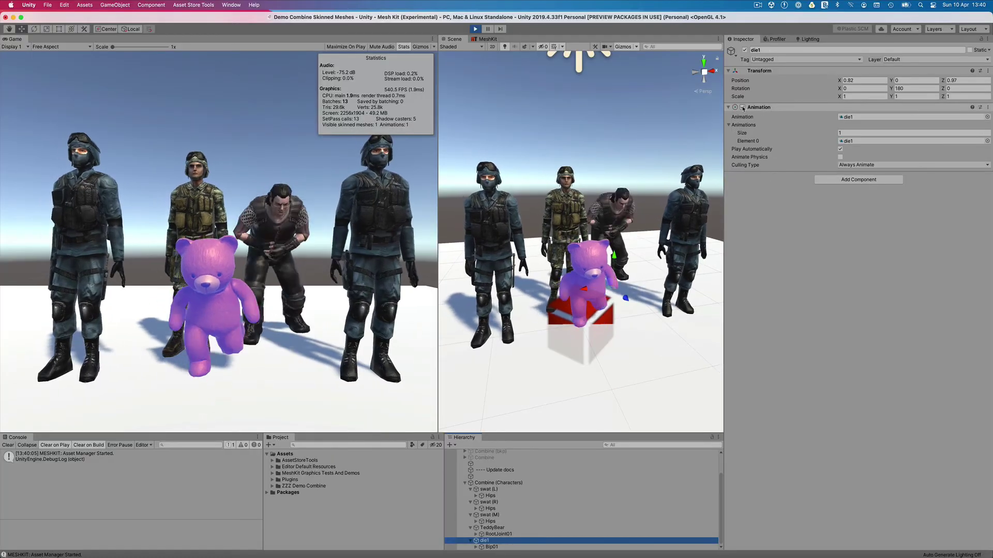
{"action": "left_click", "coordinate": [742, 107]}
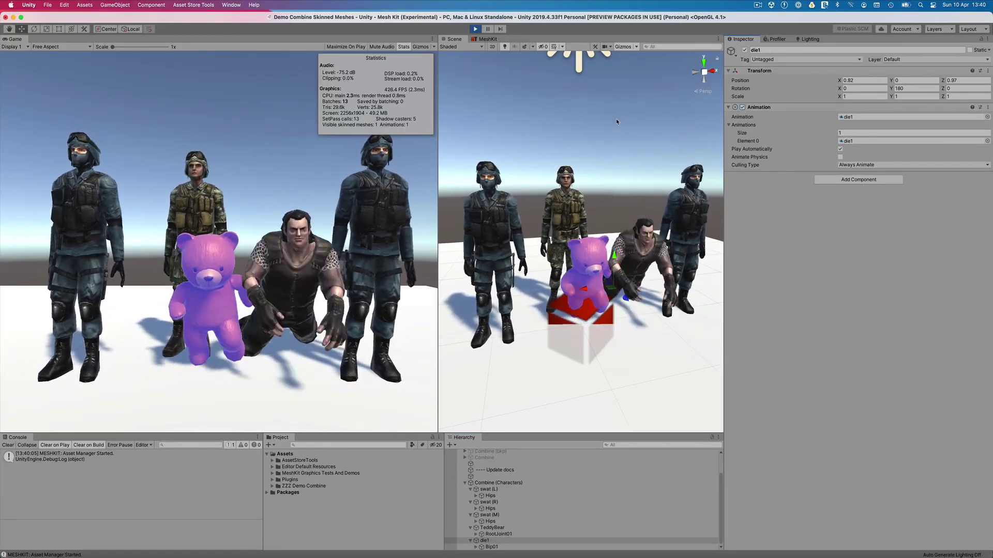
{"action": "left_click", "coordinate": [537, 483]}
{"action": "left_click", "coordinate": [475, 29]}
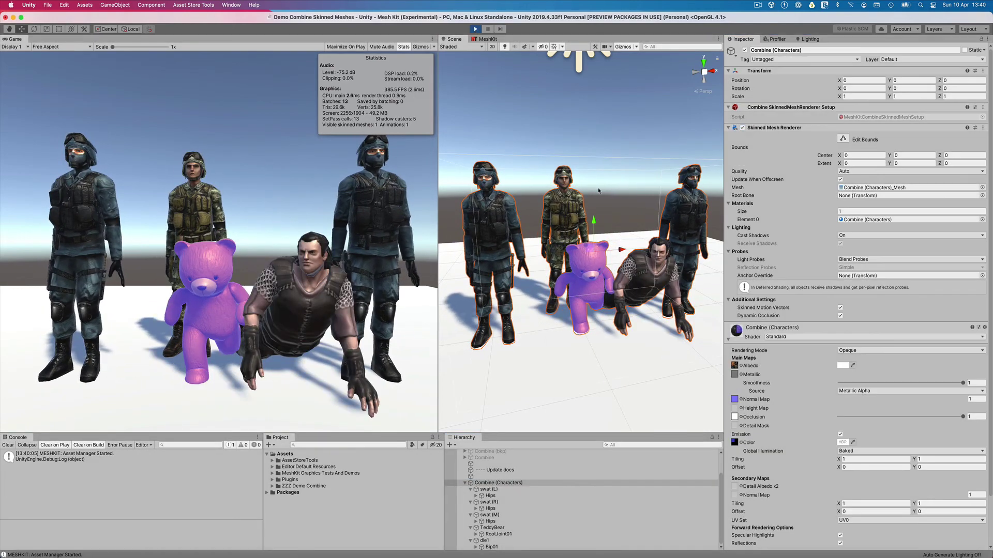
Remove the MeshKit combine setup component from Combine (Characters), keeping the combined mesh and accepting the loss of the revert option.
{"action": "left_click", "coordinate": [485, 40]}
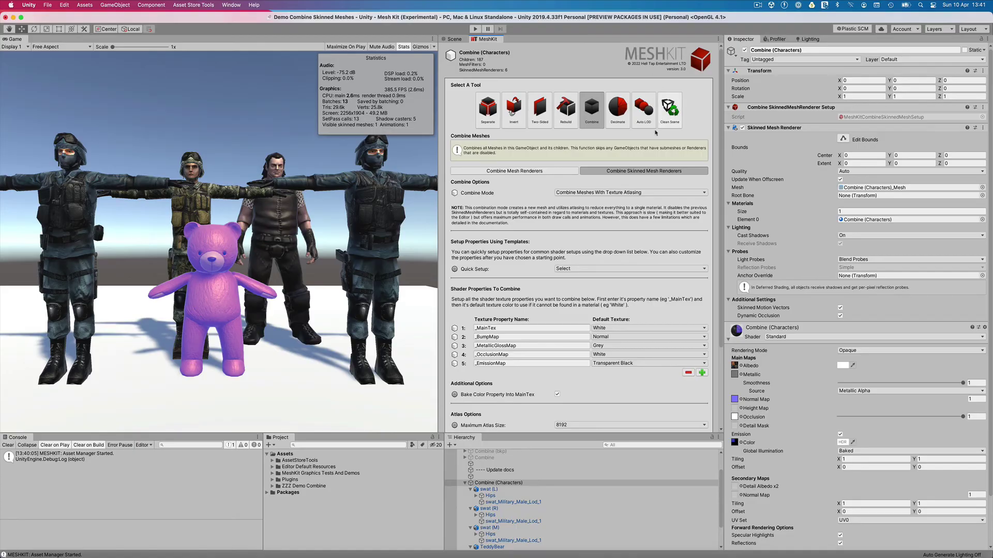
{"action": "scroll", "coordinate": [528, 288], "scroll_direction": "down", "scroll_amount": 5}
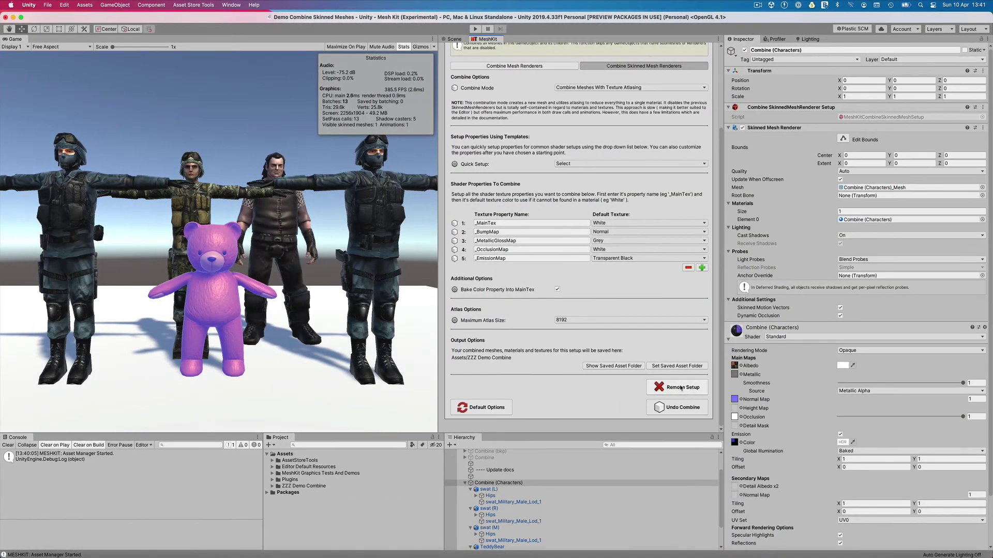
{"action": "left_click", "coordinate": [848, 387]}
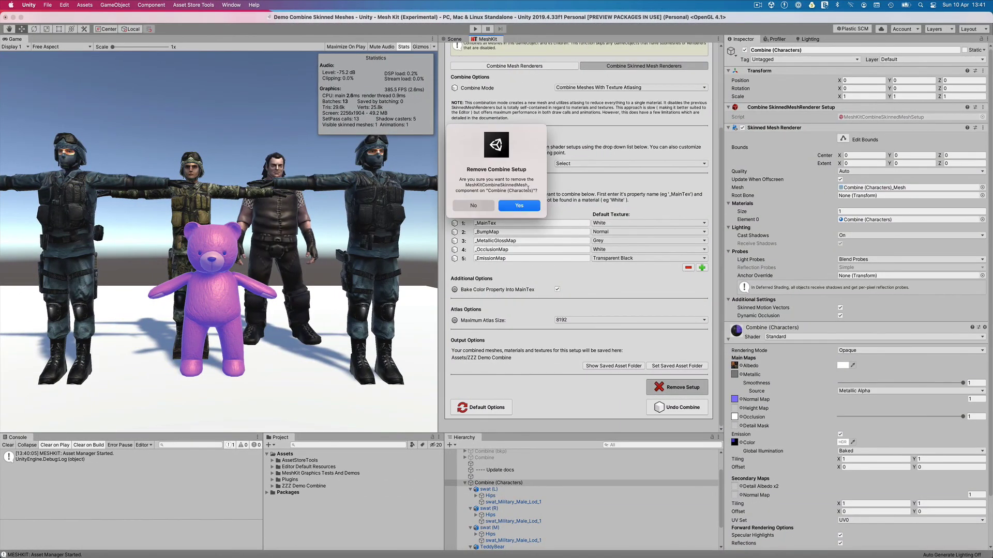
{"action": "left_click", "coordinate": [519, 206]}
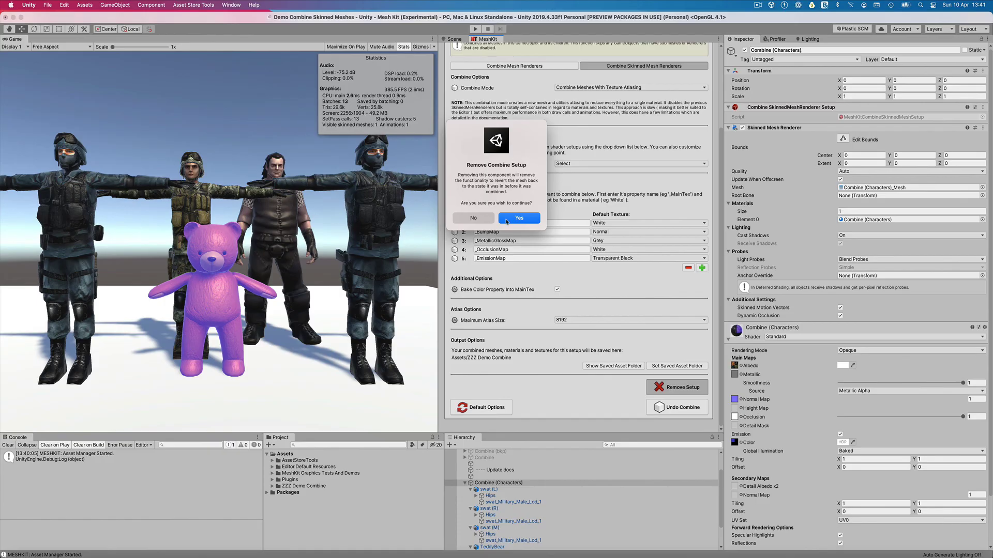
{"action": "left_click", "coordinate": [508, 220]}
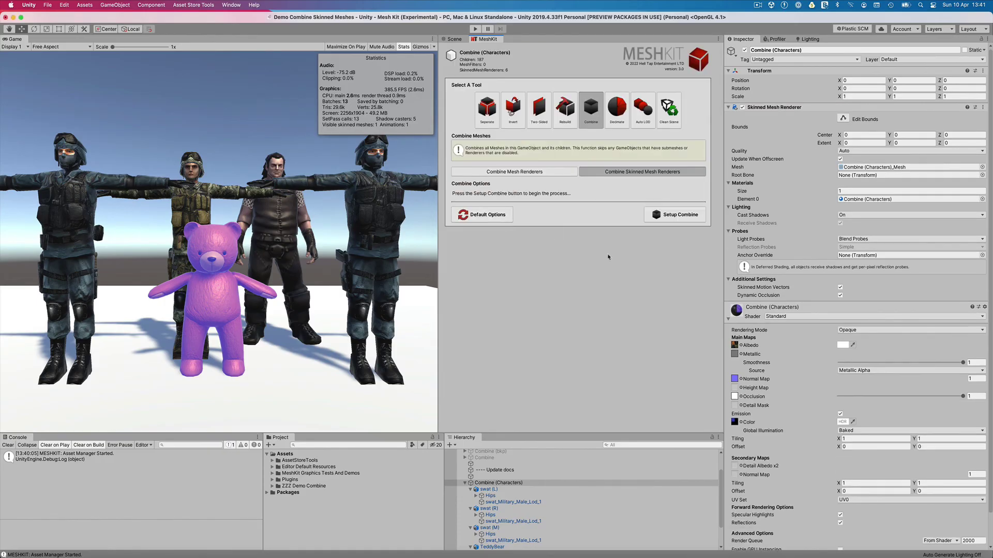